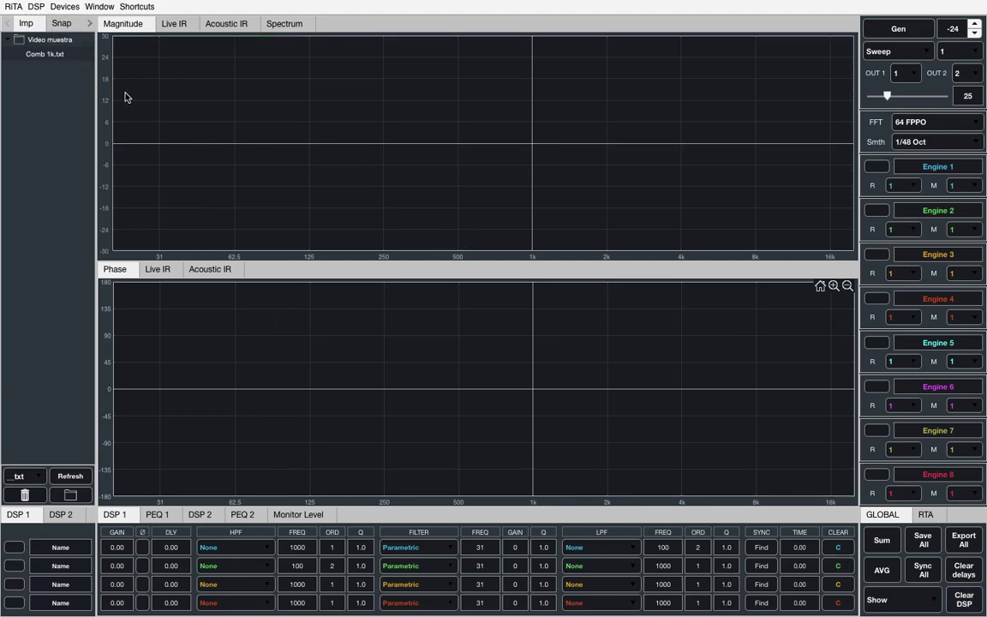
# - Set Scarlett 2i2 USB as both the output and input audio device at a 48000 sample rate and apply it
pyautogui.click(60, 9)
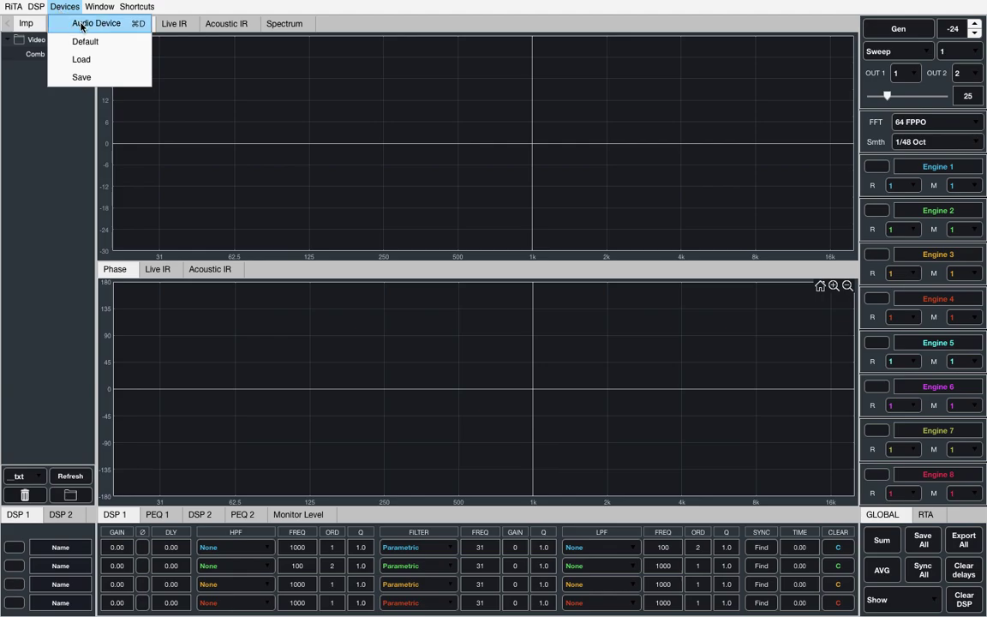
pyautogui.click(81, 25)
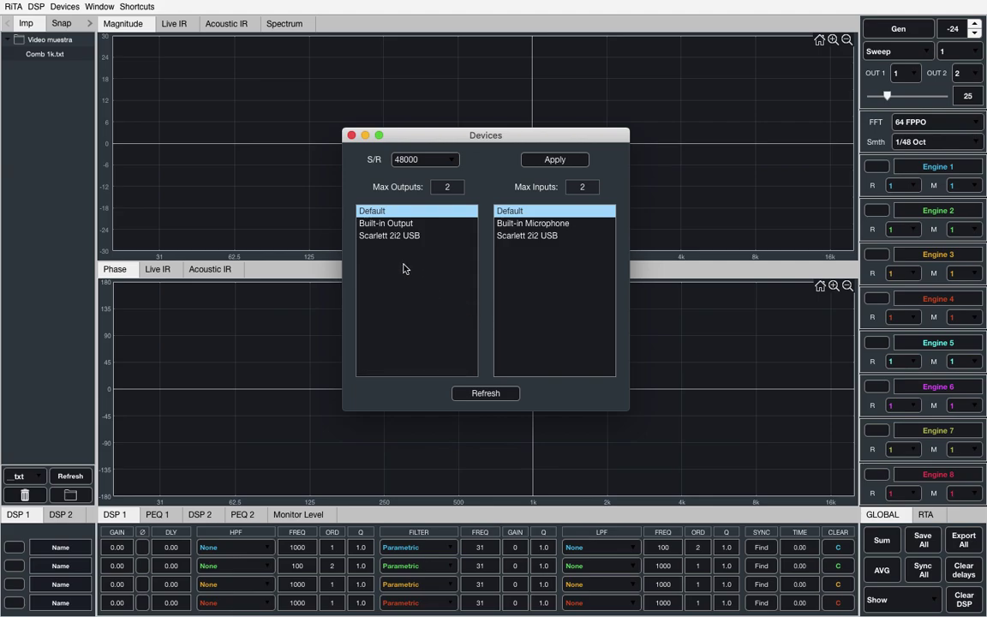
pyautogui.click(397, 241)
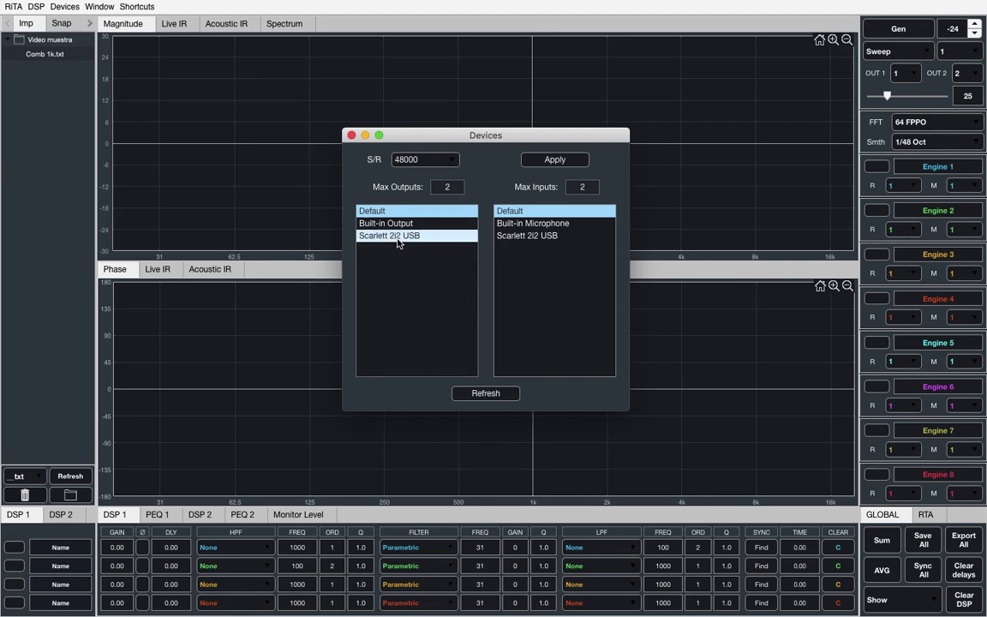
pyautogui.click(397, 241)
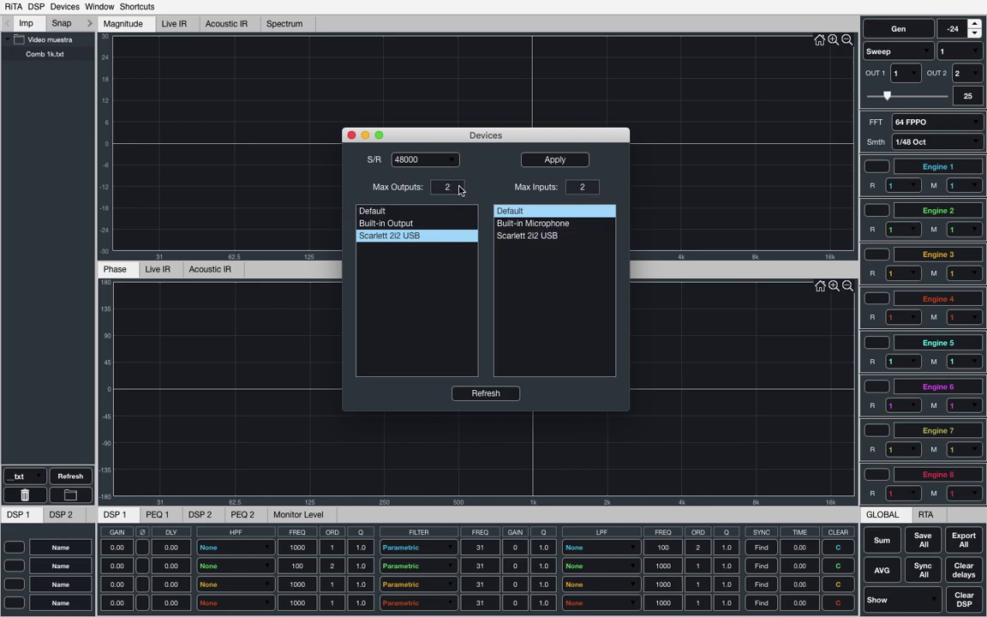
pyautogui.click(549, 235)
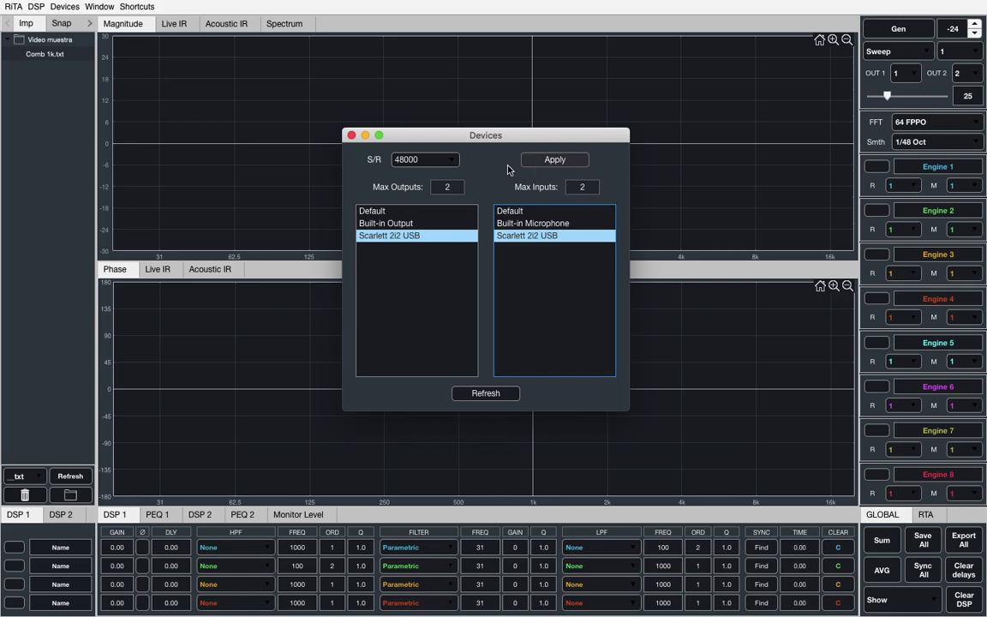
pyautogui.click(435, 163)
pyautogui.click(459, 160)
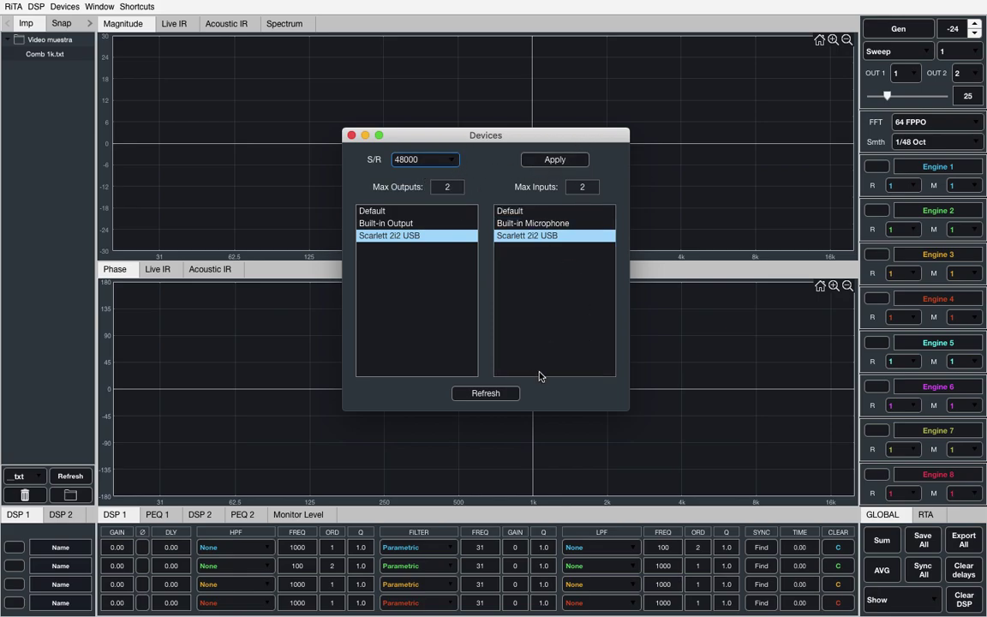
pyautogui.click(552, 162)
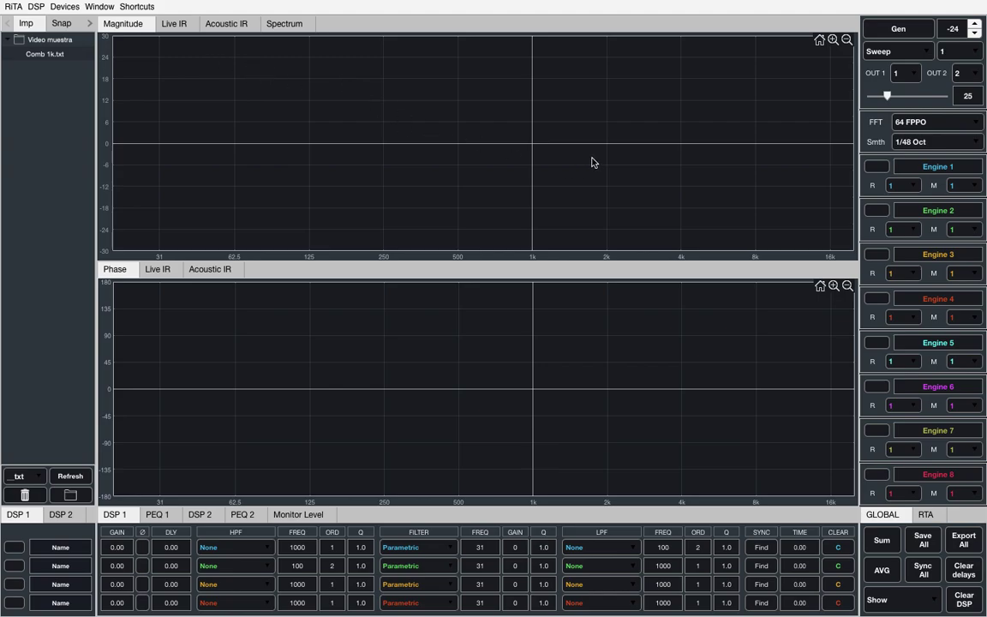
# - Configure Engine 1 with reference channel 1 and measurement channel 2, and activate it
pyautogui.click(915, 191)
pyautogui.click(900, 201)
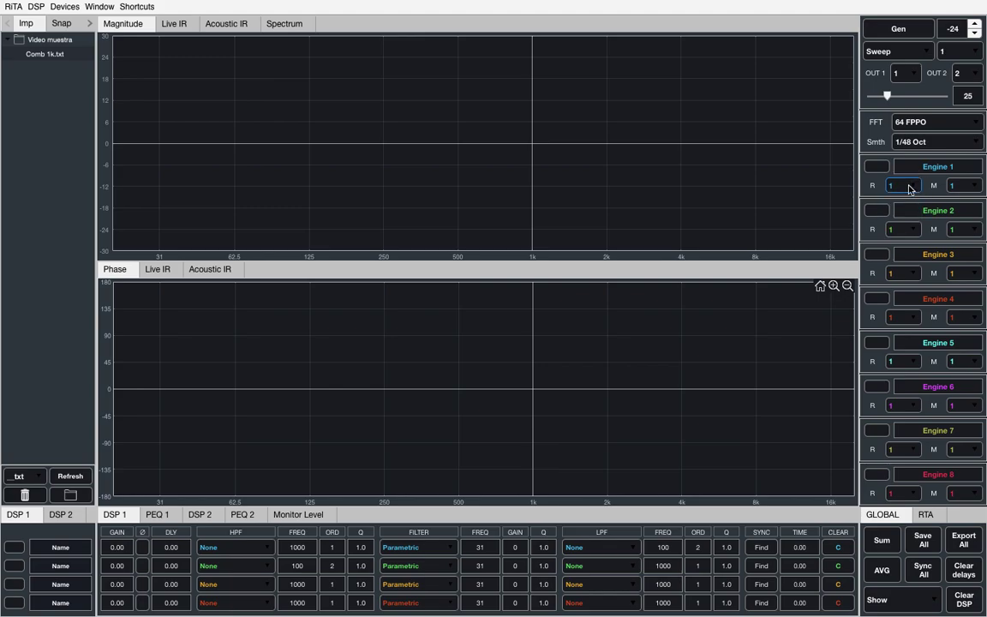
pyautogui.click(963, 187)
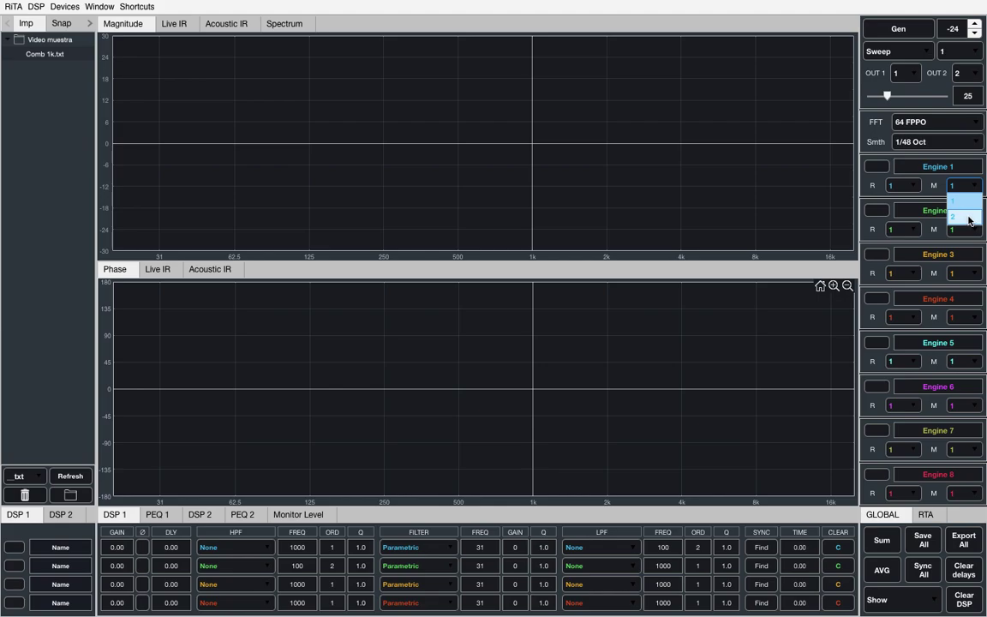
pyautogui.click(968, 219)
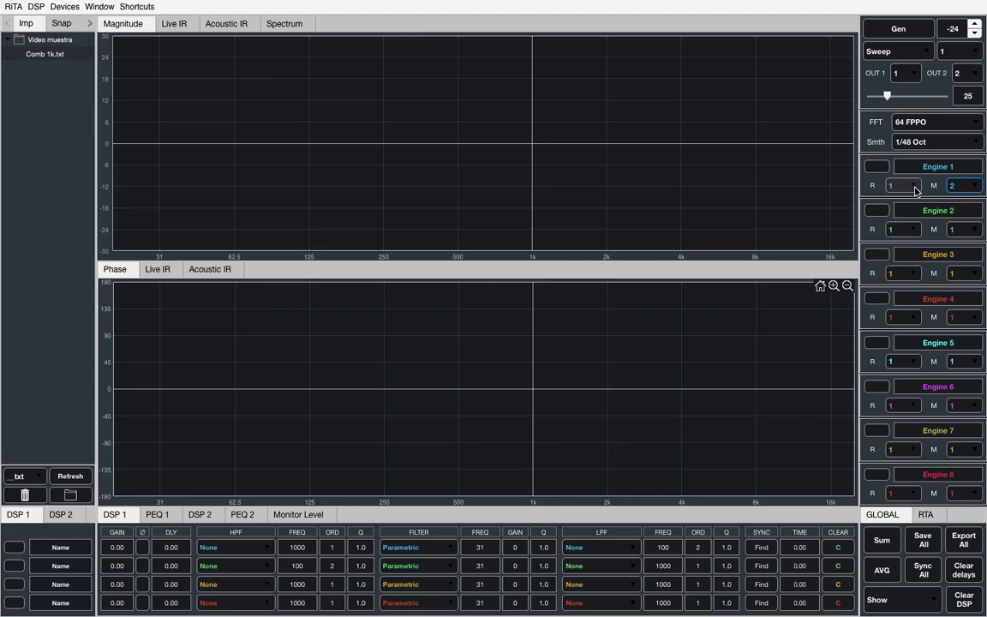
pyautogui.click(878, 169)
pyautogui.click(880, 170)
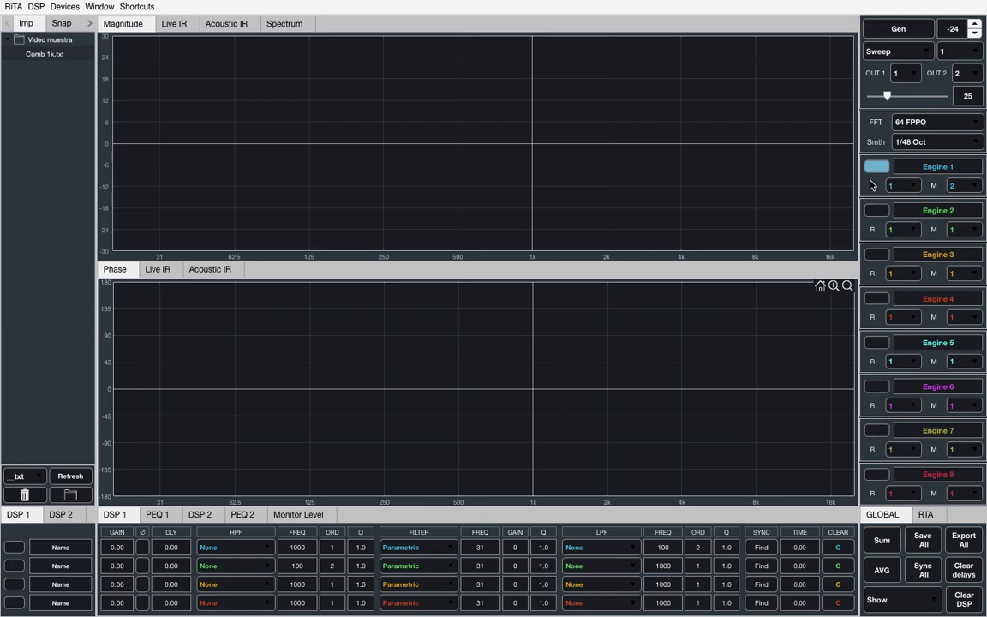
# - Activate Engine 2 and set its measurement channel to 2
pyautogui.click(876, 212)
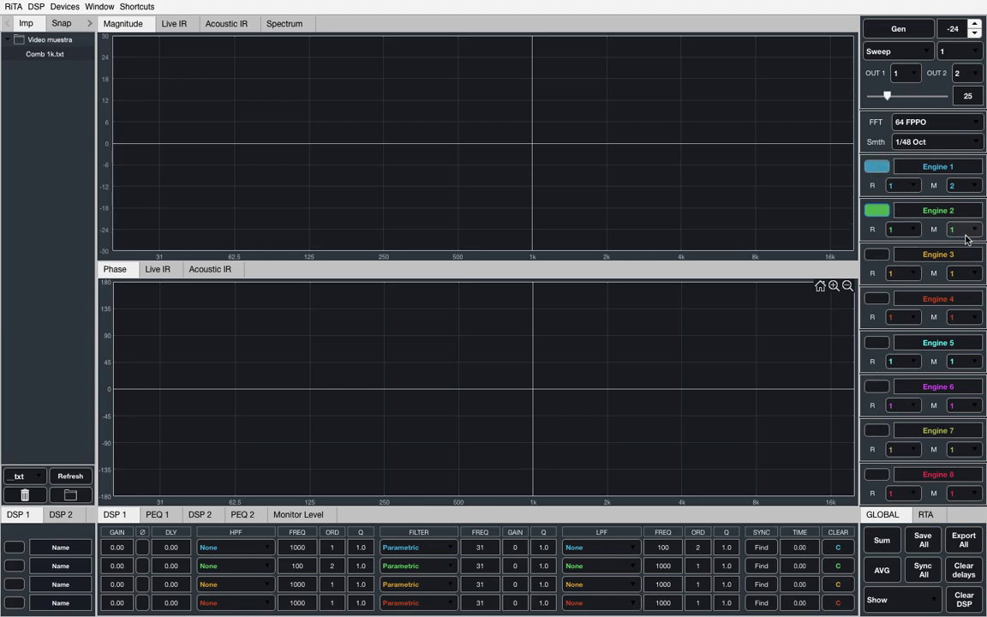
pyautogui.click(963, 229)
pyautogui.click(964, 261)
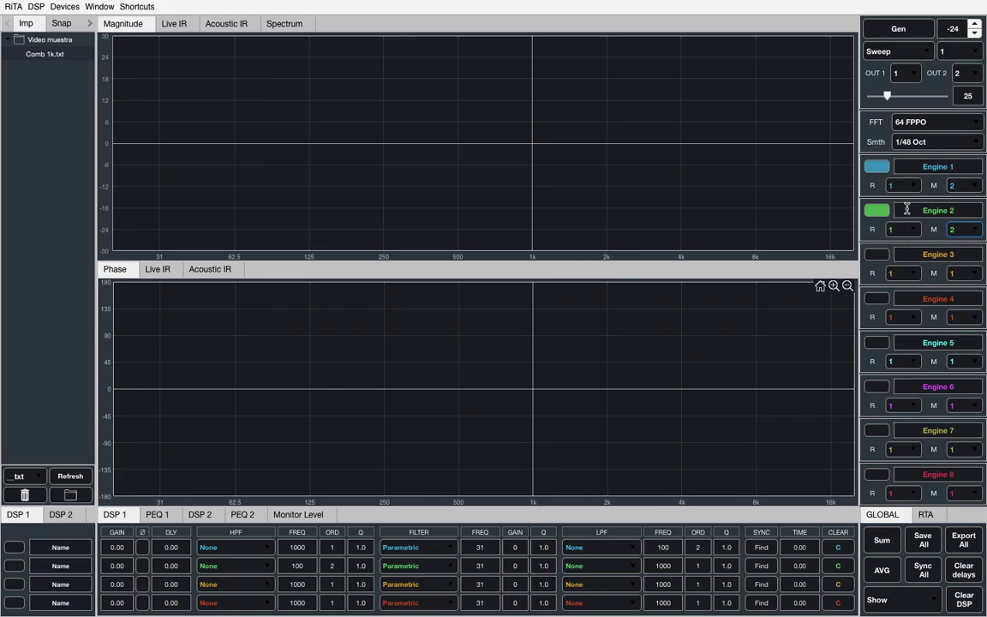
pyautogui.click(968, 231)
pyautogui.click(965, 248)
pyautogui.click(966, 230)
pyautogui.click(970, 261)
# - Set the generator to a Sweep signal with OUT 1 on channel 1 and a sweep value of 16
pyautogui.click(916, 76)
pyautogui.click(915, 76)
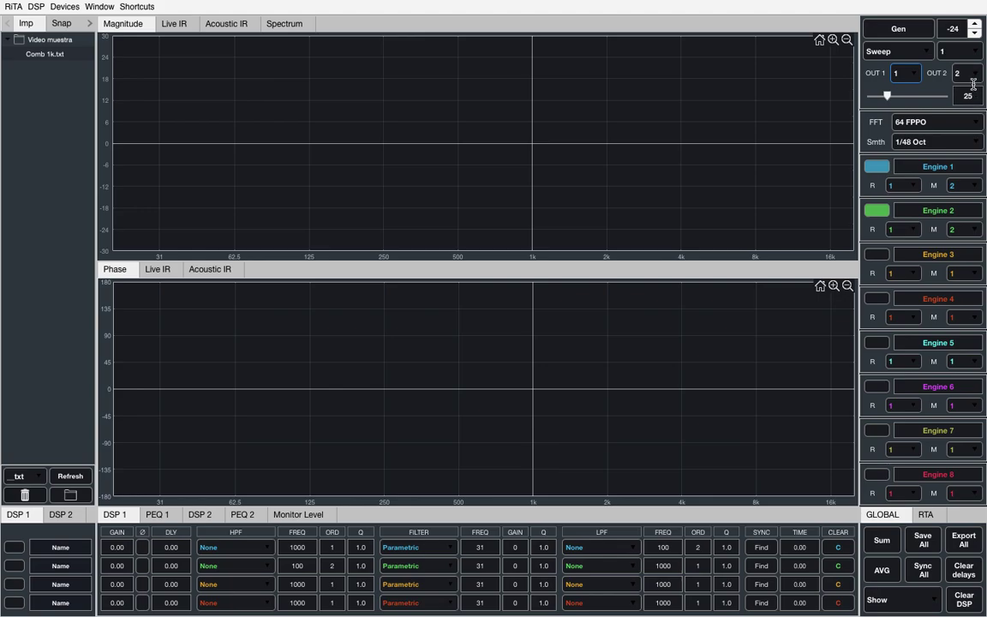
pyautogui.click(900, 54)
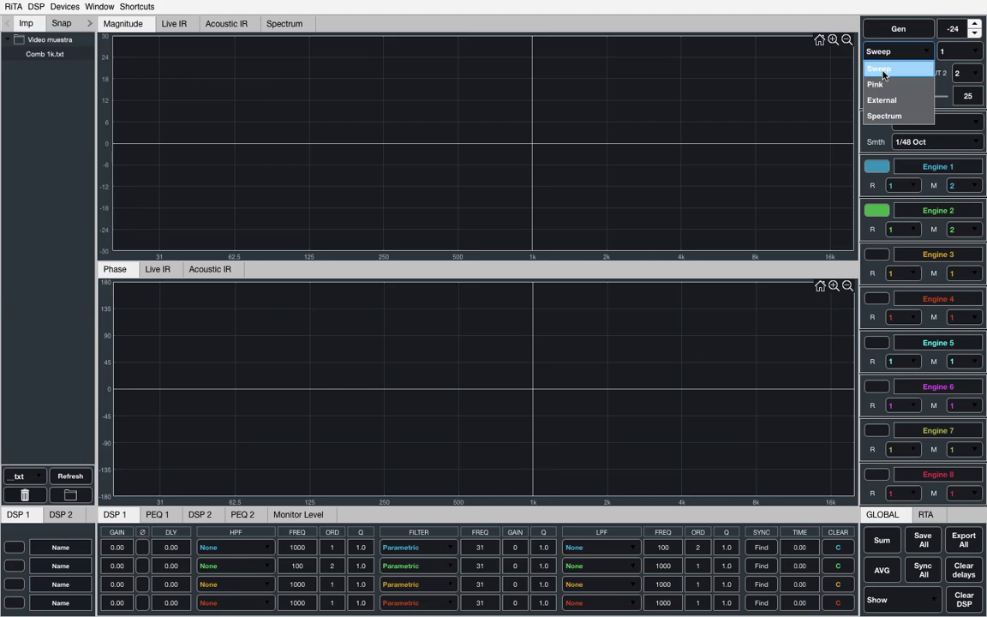
pyautogui.click(882, 72)
pyautogui.click(958, 52)
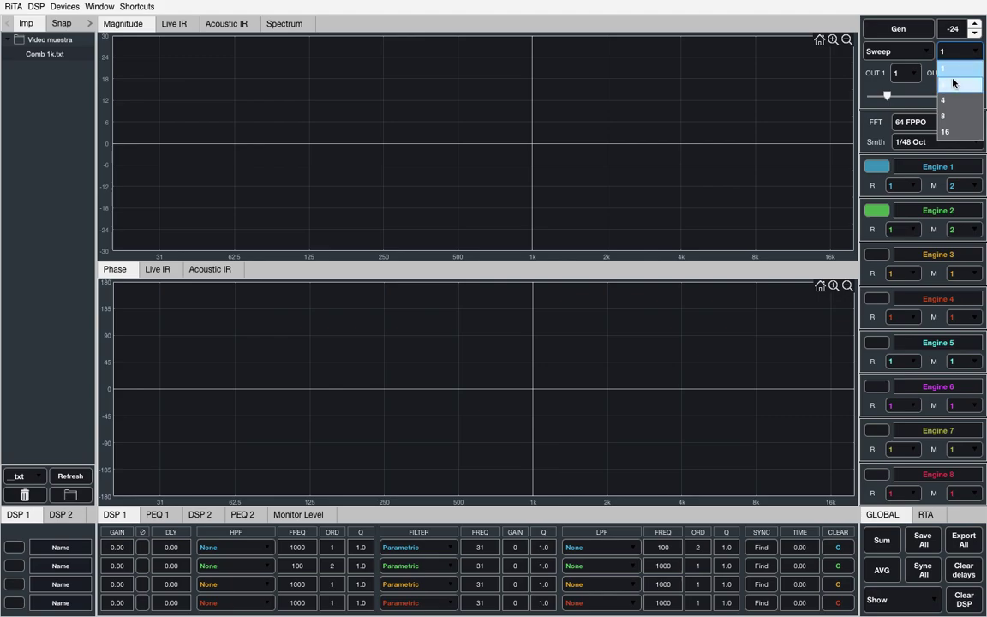
pyautogui.click(955, 72)
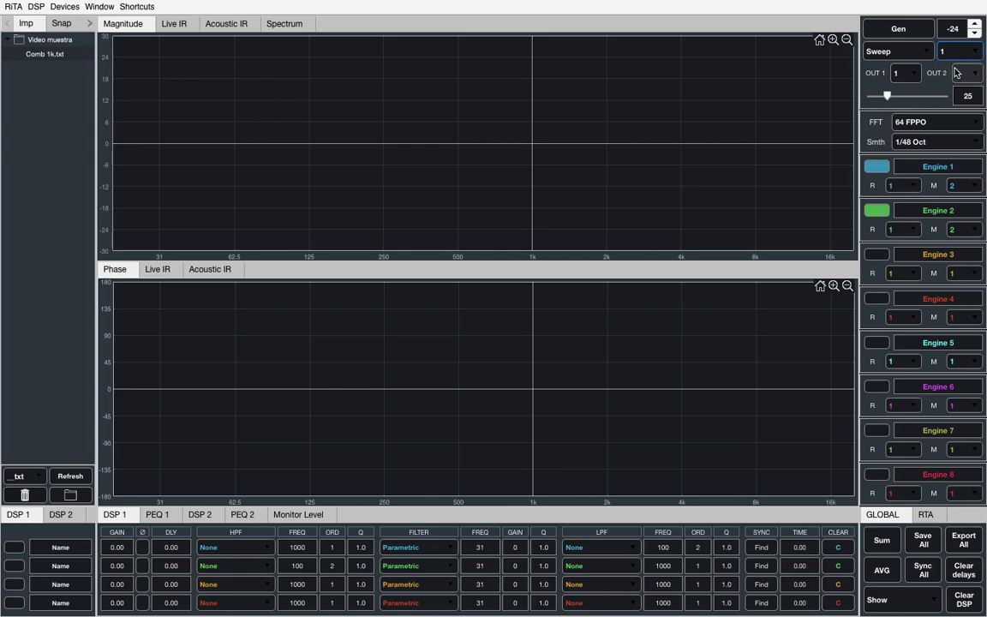
pyautogui.click(957, 52)
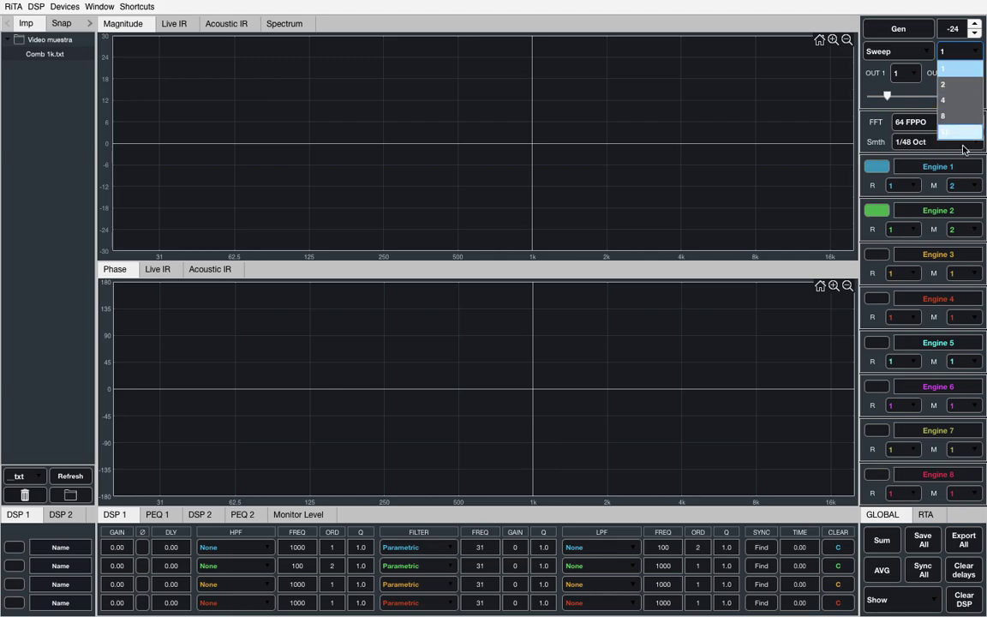
pyautogui.click(958, 133)
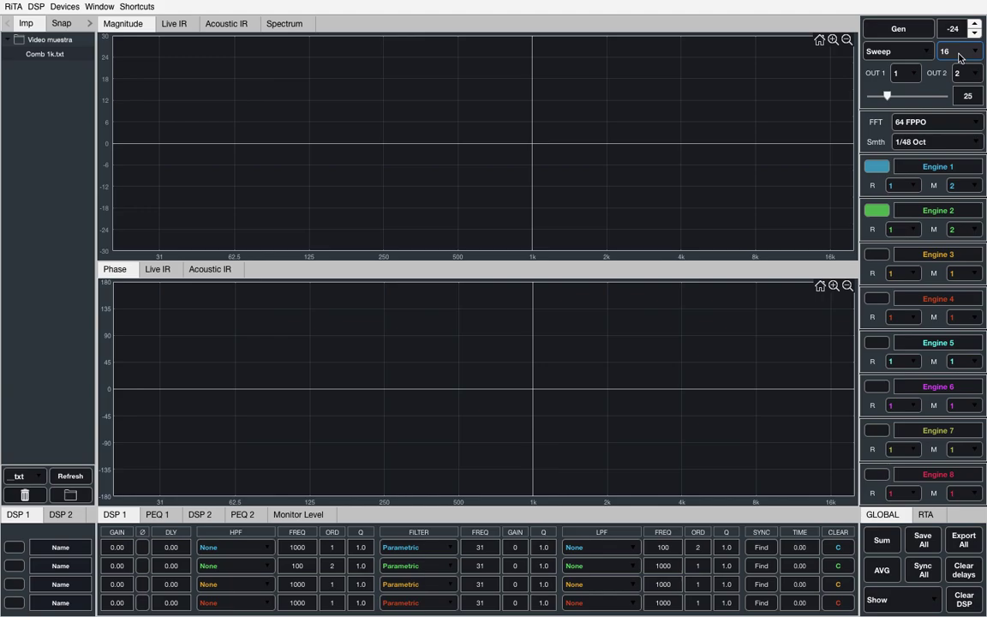
# - Try the Pink signal type on the generator, followed by External
pyautogui.click(895, 51)
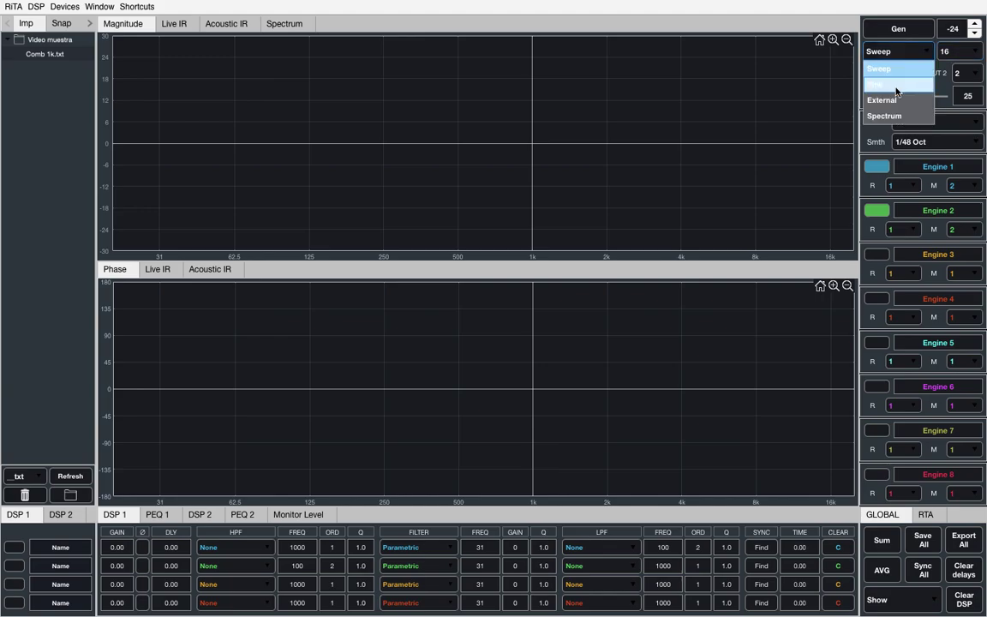
pyautogui.click(896, 89)
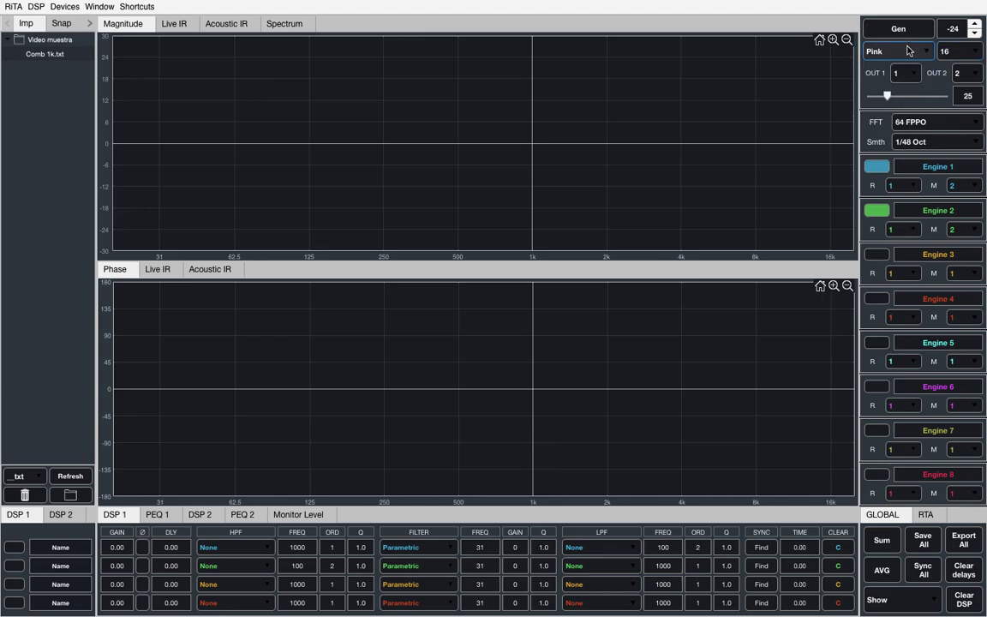
pyautogui.click(896, 51)
pyautogui.click(907, 97)
# - Run a live measurement in Spectrum mode to view the input, and return the signal type to Sweep
pyautogui.click(907, 52)
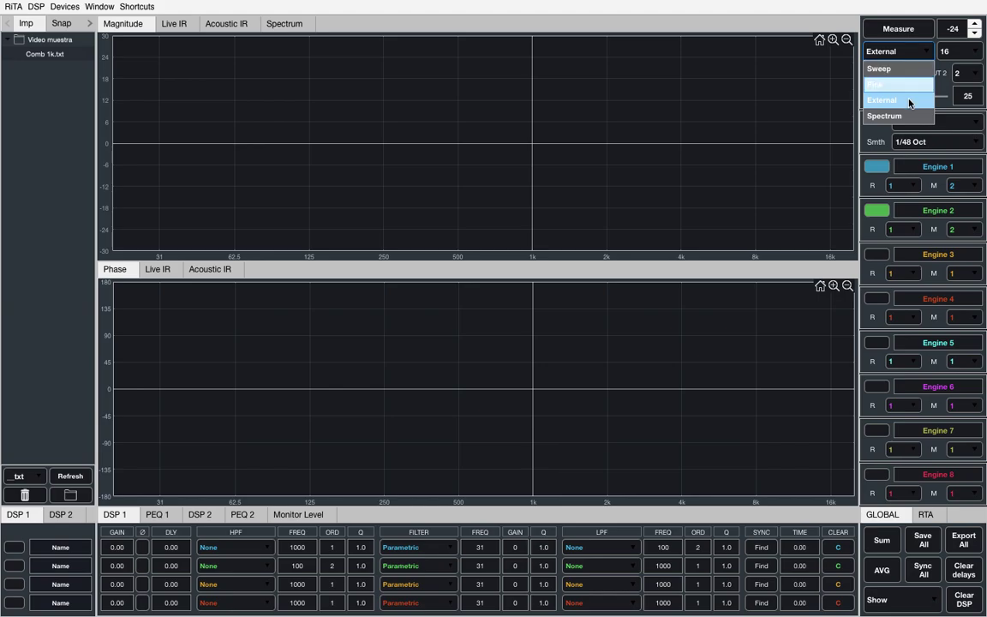
pyautogui.click(898, 118)
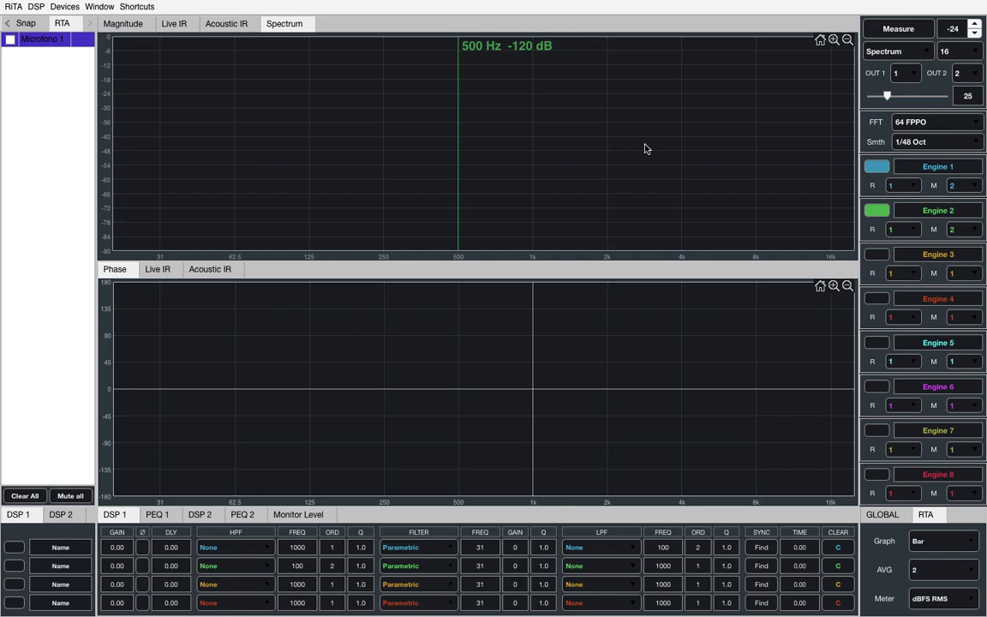
pyautogui.click(898, 28)
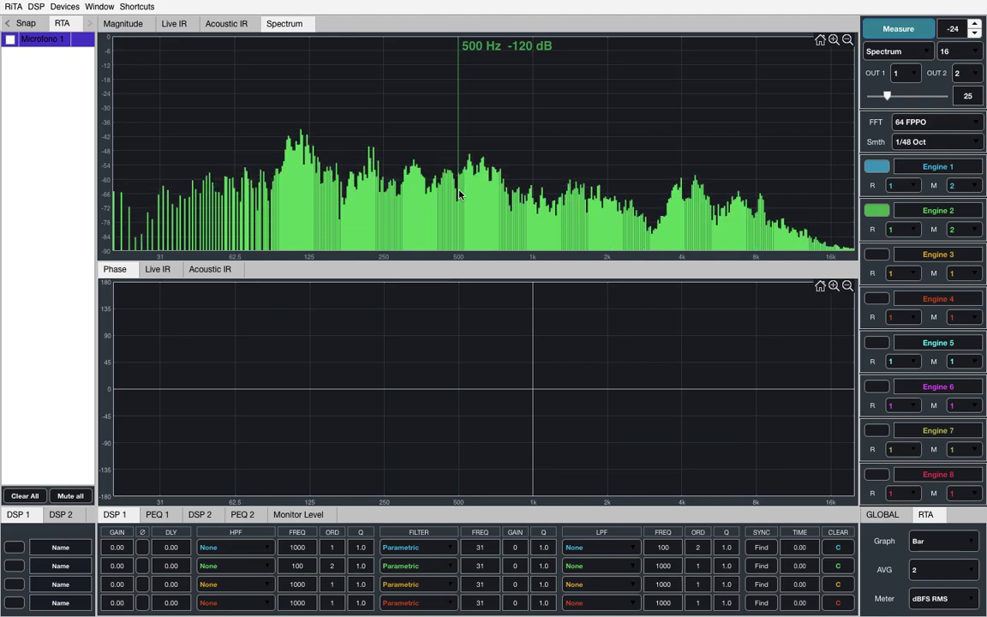
pyautogui.click(895, 52)
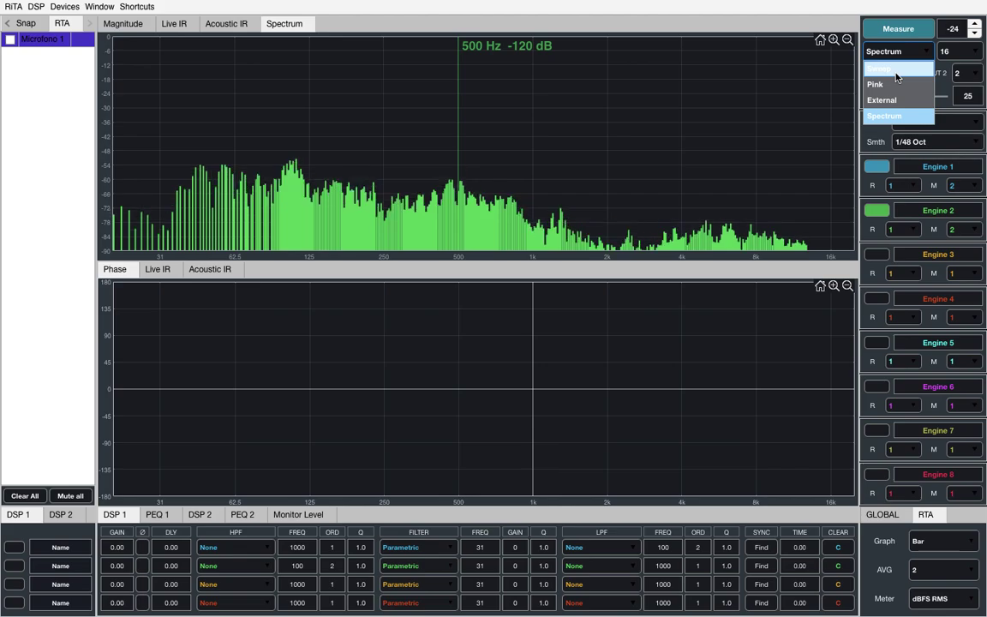
pyautogui.click(896, 70)
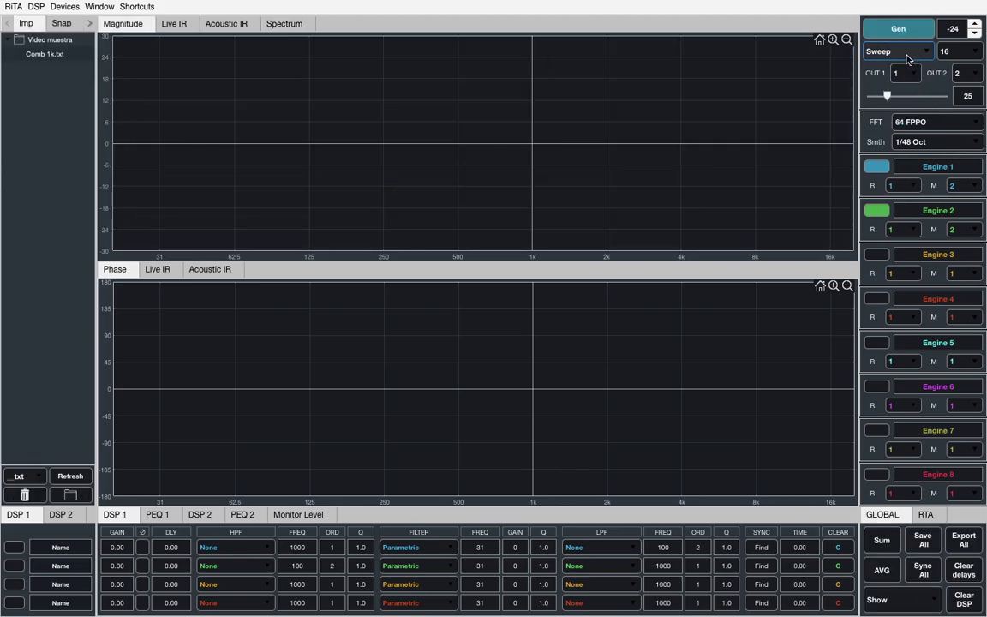